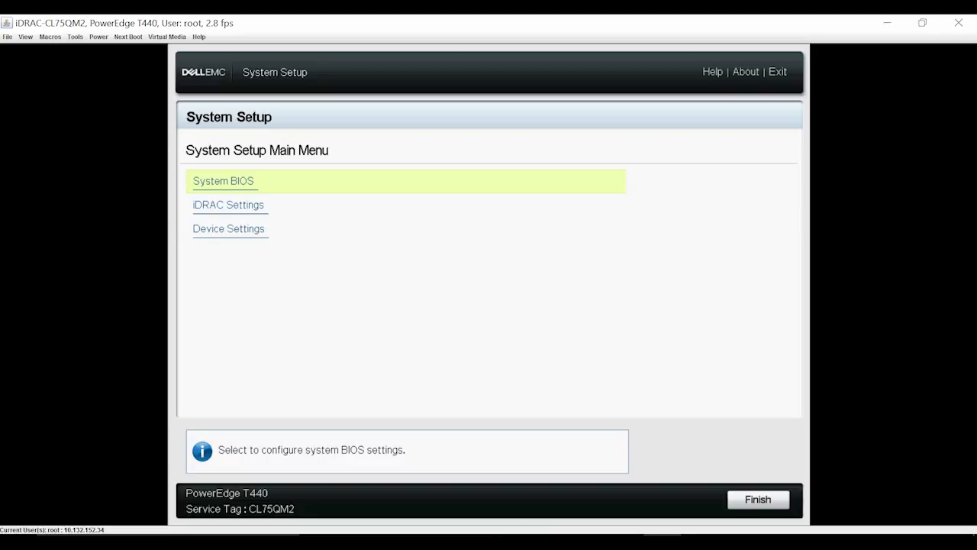
Step: Go to System BIOS > Boot Settings > UEFI Boot Settings and view the UEFI Boot Sequence order
{"action": "key", "text": "Return"}
{"action": "key", "text": "Down"}
{"action": "key", "text": "Down"}
{"action": "key", "text": "Down"}
{"action": "key", "text": "Down"}
{"action": "key", "text": "Down"}
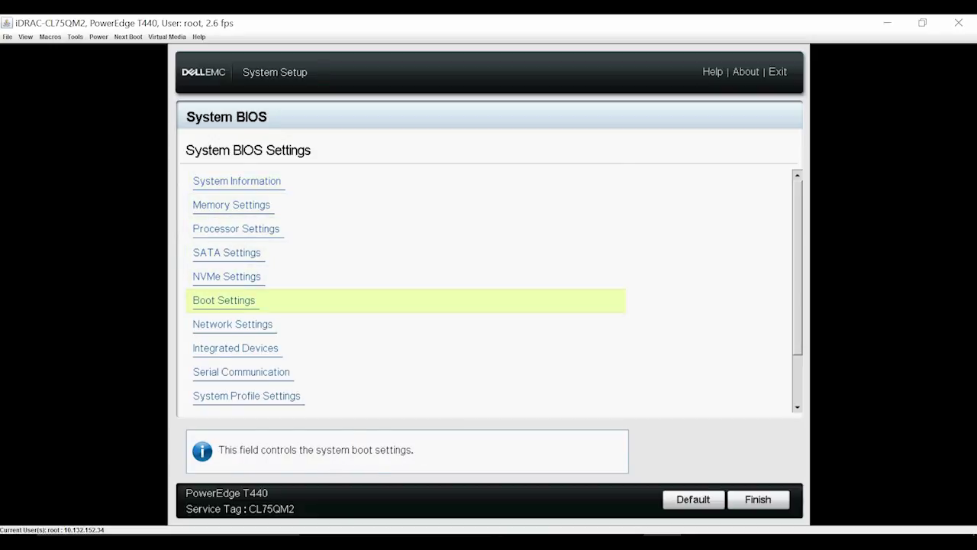
{"action": "key", "text": "Return"}
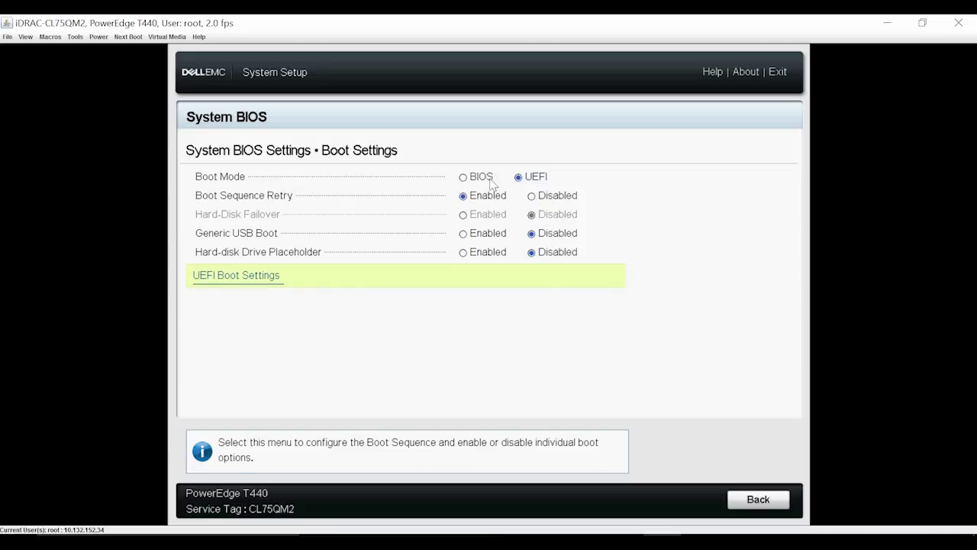
{"action": "left_click", "coordinate": [260, 284]}
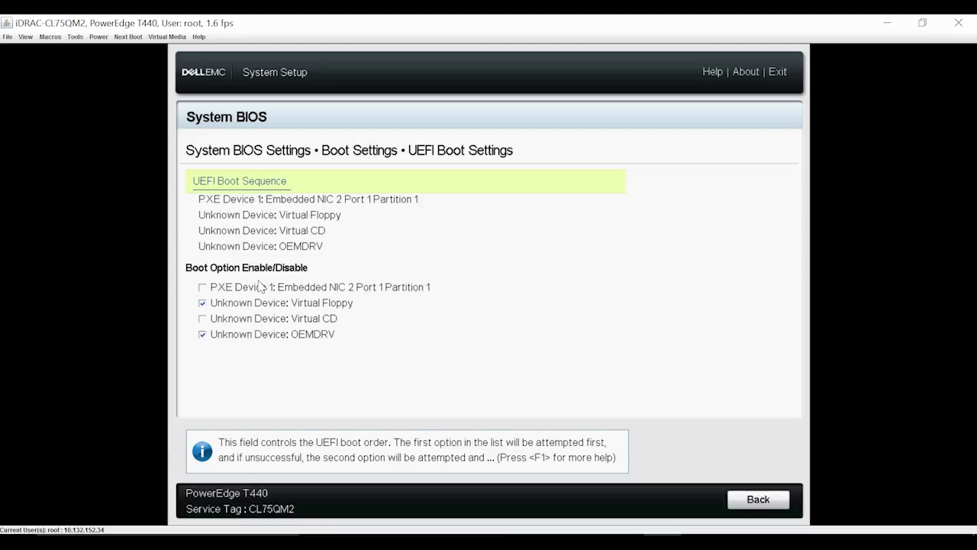
{"action": "left_click", "coordinate": [248, 188]}
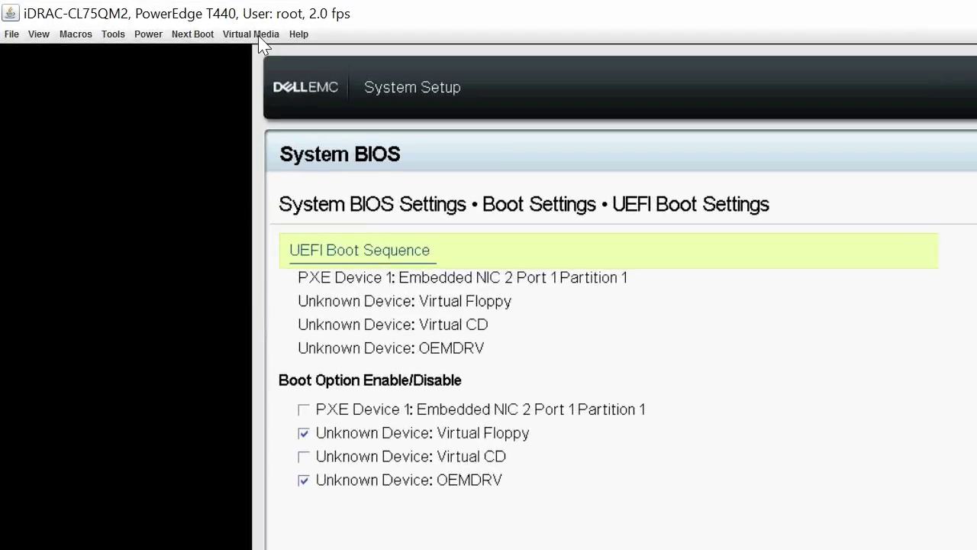
Step: Connect virtual media, then back out of BIOS settings and exit System Setup to reboot
{"action": "left_click", "coordinate": [156, 35]}
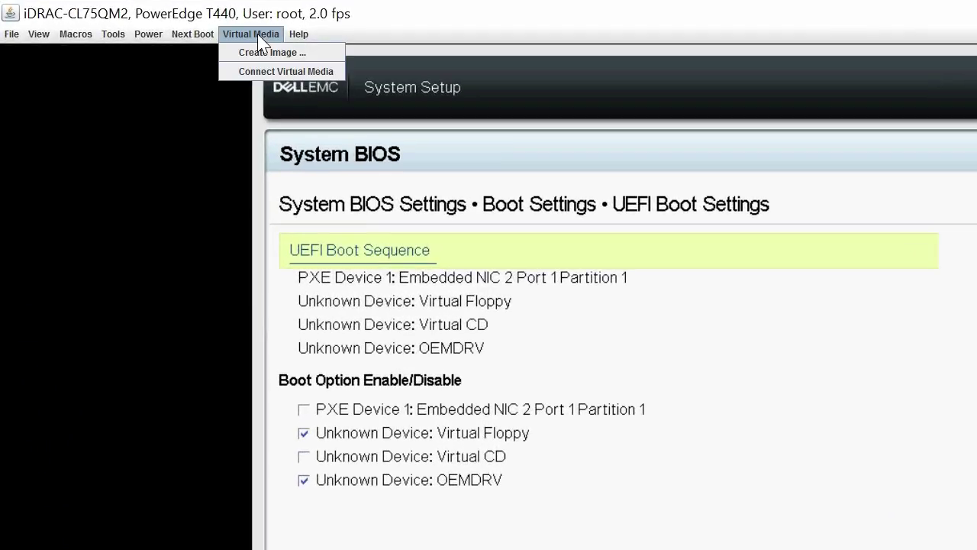
{"action": "left_click", "coordinate": [275, 71]}
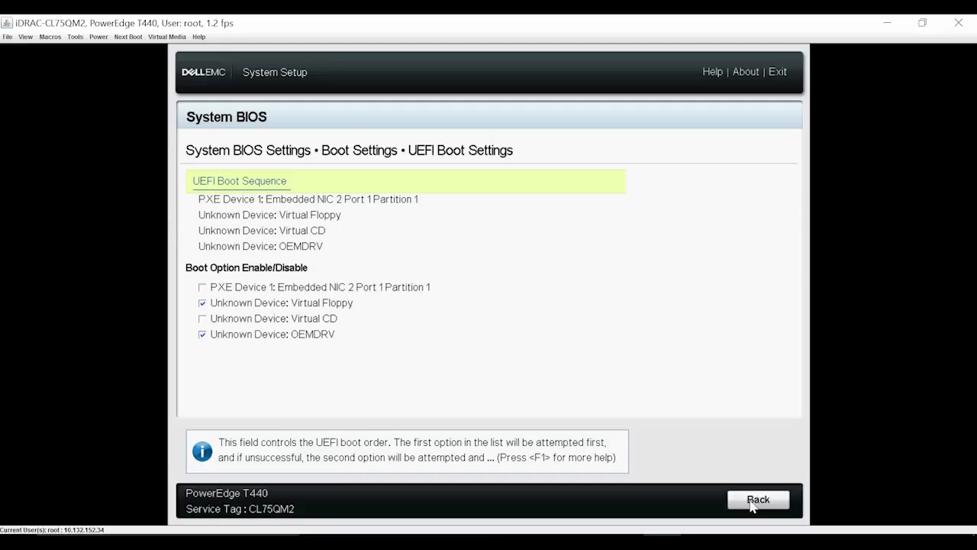
{"action": "left_click", "coordinate": [751, 505]}
{"action": "left_click", "coordinate": [752, 505]}
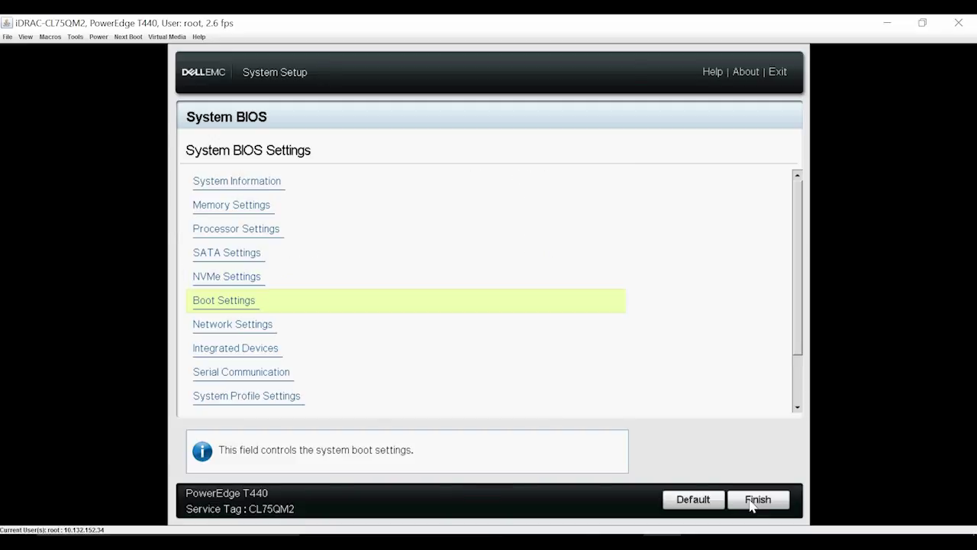
{"action": "left_click", "coordinate": [751, 505]}
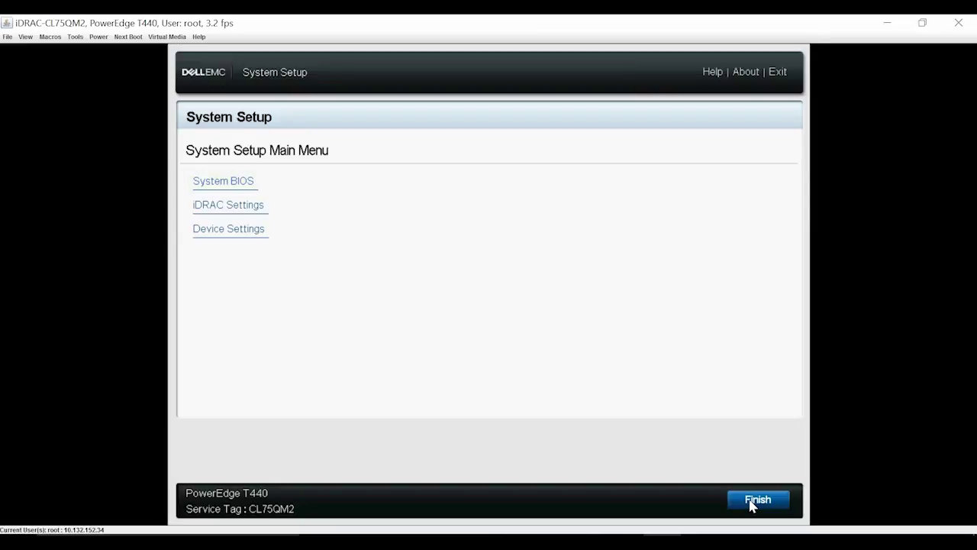
{"action": "left_click", "coordinate": [751, 505]}
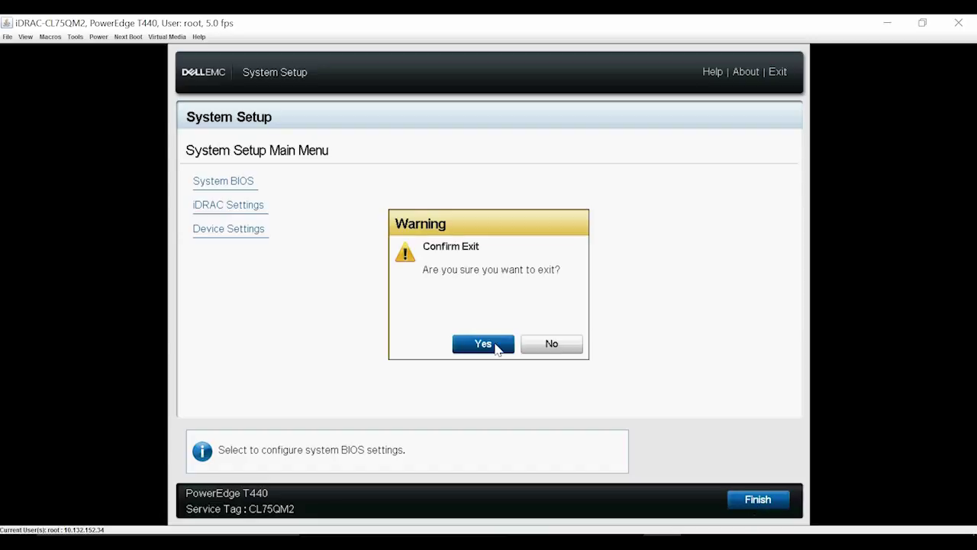
{"action": "left_click", "coordinate": [497, 345]}
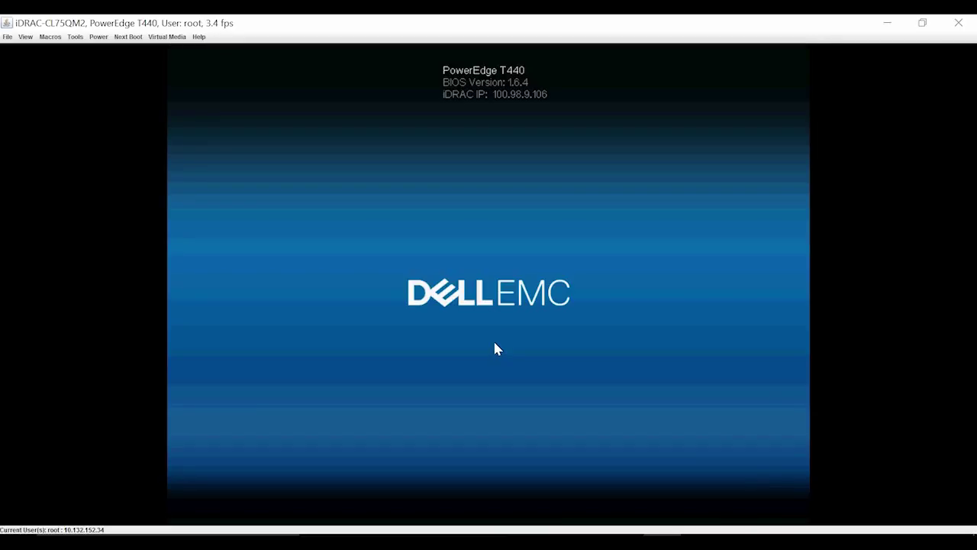
{"action": "left_click", "coordinate": [99, 37]}
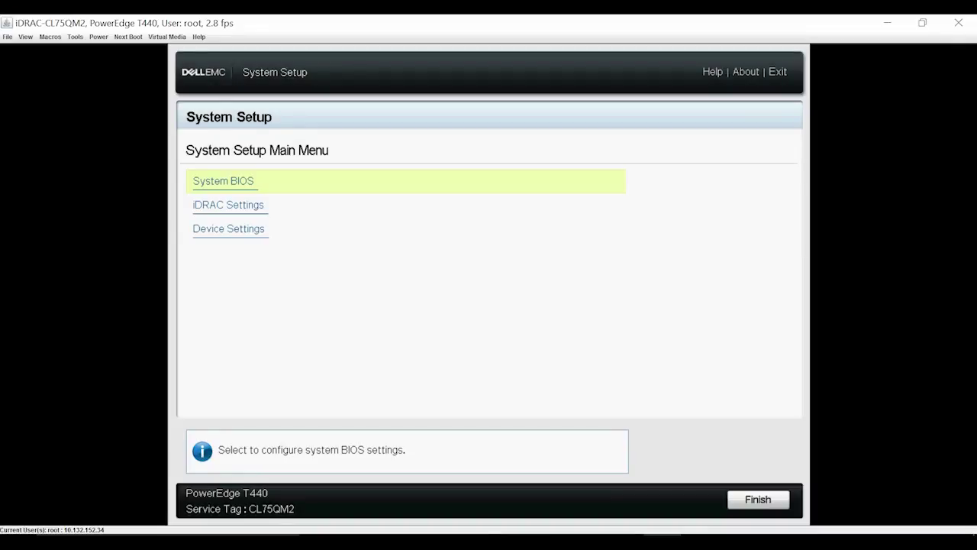
Step: Open the UEFI Boot Sequence dialog under System BIOS > Boot Settings > UEFI Boot Settings
{"action": "key", "text": "Return"}
{"action": "key", "text": "Down"}
{"action": "key", "text": "Down"}
{"action": "key", "text": "Down"}
{"action": "key", "text": "Down"}
{"action": "key", "text": "Down"}
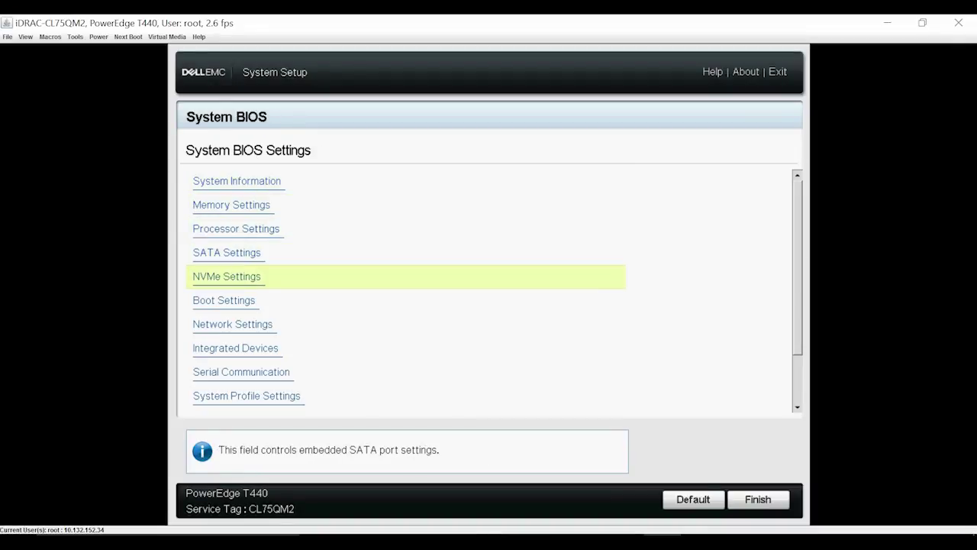
{"action": "key", "text": "Return"}
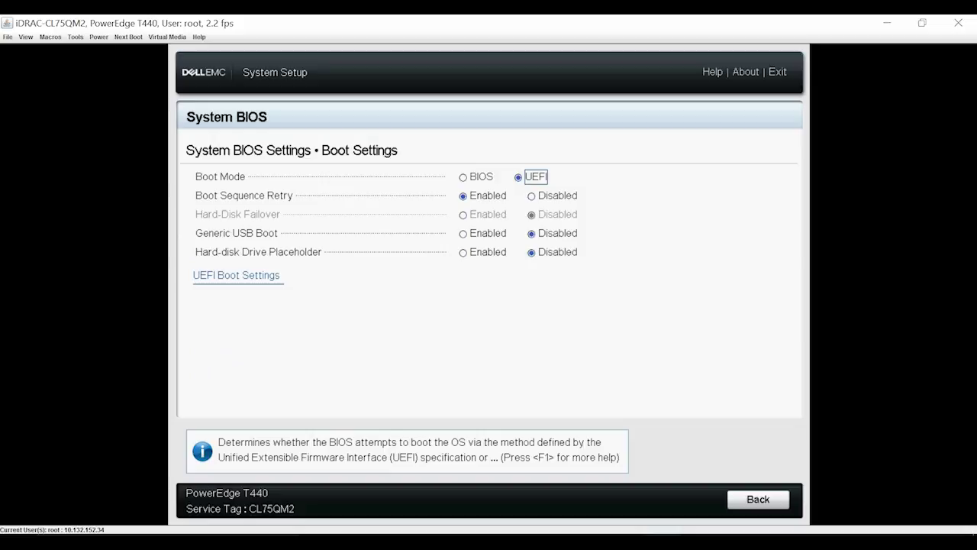
{"action": "left_click", "coordinate": [251, 286]}
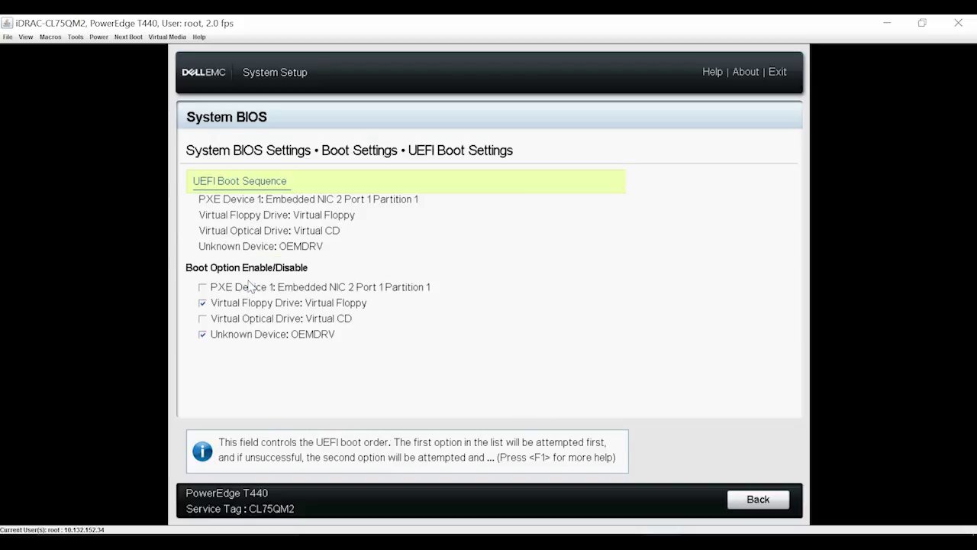
{"action": "left_click", "coordinate": [263, 185]}
Step: Move Virtual Optical Drive: Virtual CD to the top of the UEFI boot sequence
{"action": "left_click", "coordinate": [407, 304]}
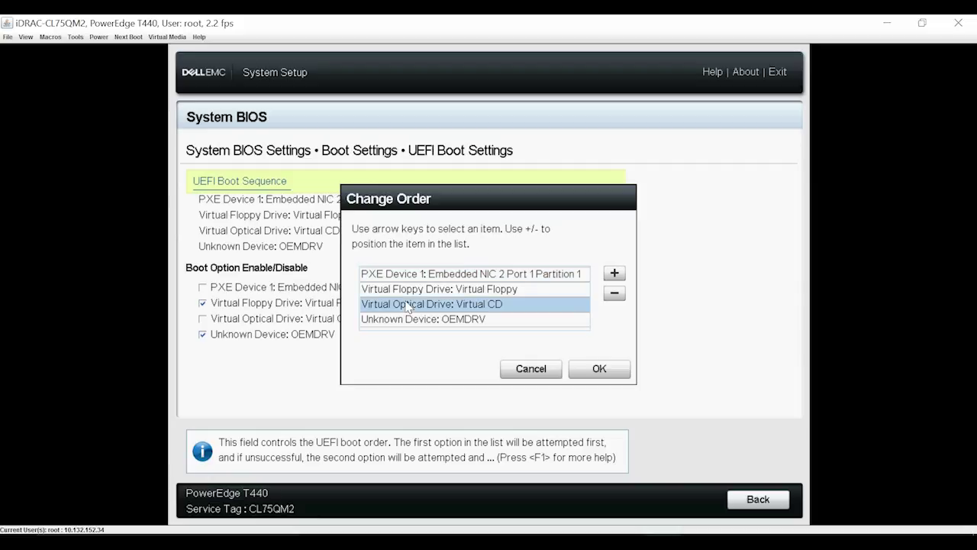
{"action": "left_click", "coordinate": [614, 273]}
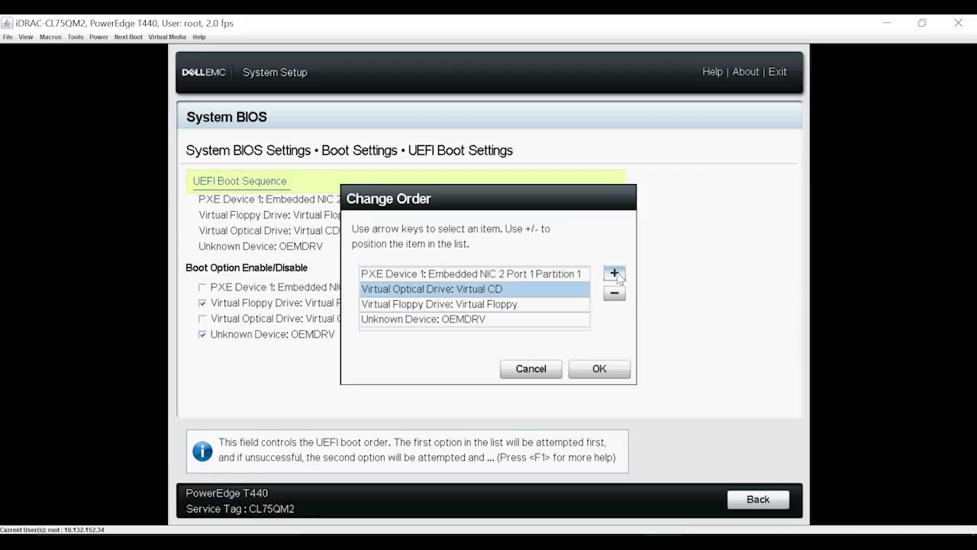
{"action": "left_click", "coordinate": [614, 274]}
{"action": "left_click", "coordinate": [599, 369]}
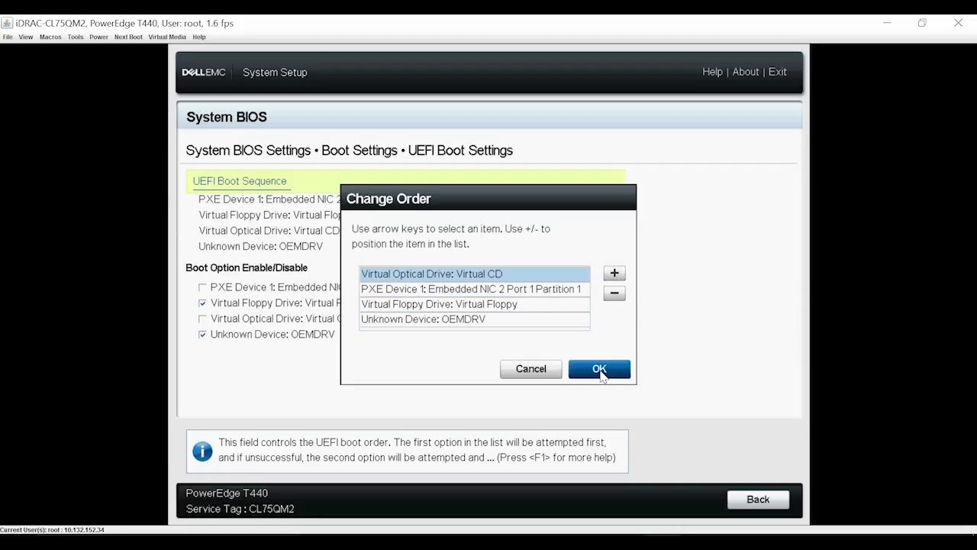
Step: Save the changed BIOS settings and exit System Setup to restart the server
{"action": "left_click", "coordinate": [752, 507]}
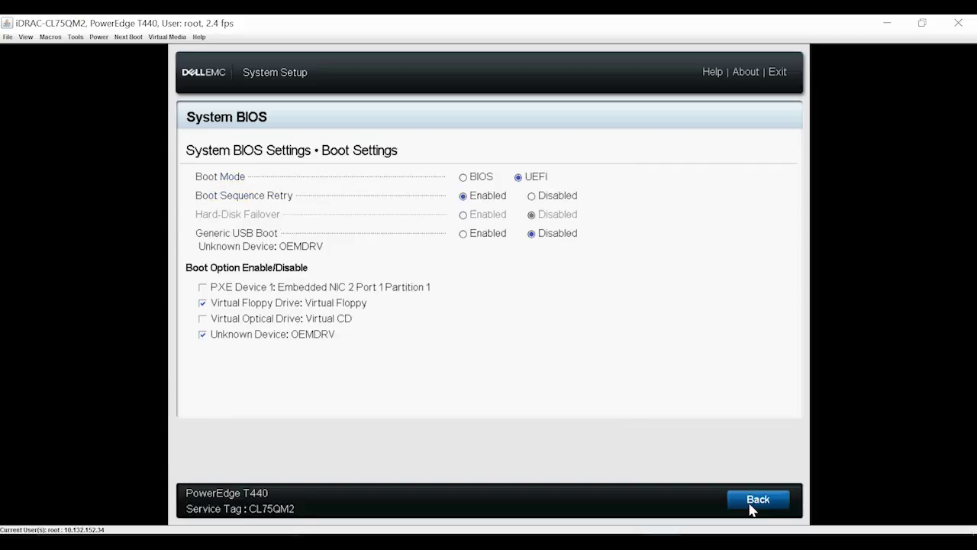
{"action": "left_click", "coordinate": [752, 507]}
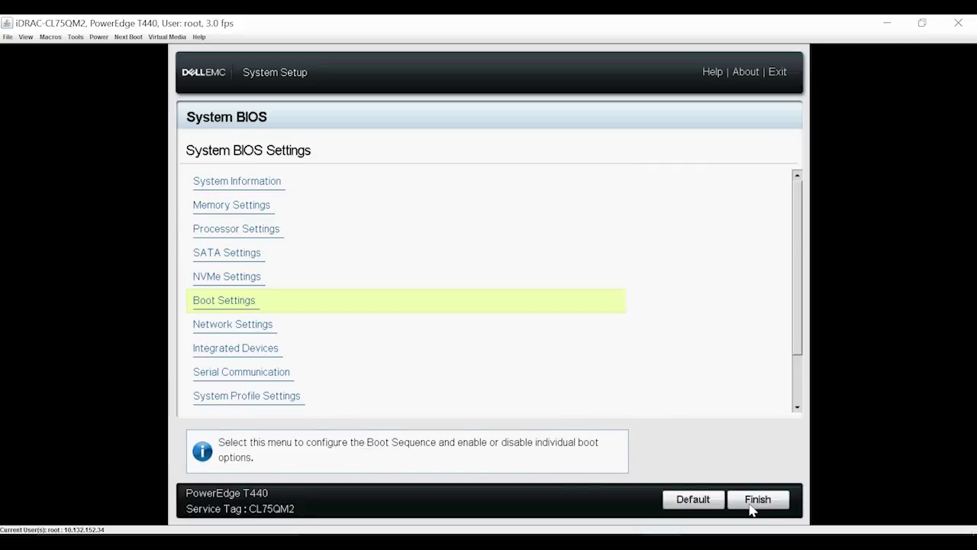
{"action": "left_click", "coordinate": [752, 507]}
{"action": "left_click", "coordinate": [534, 381]}
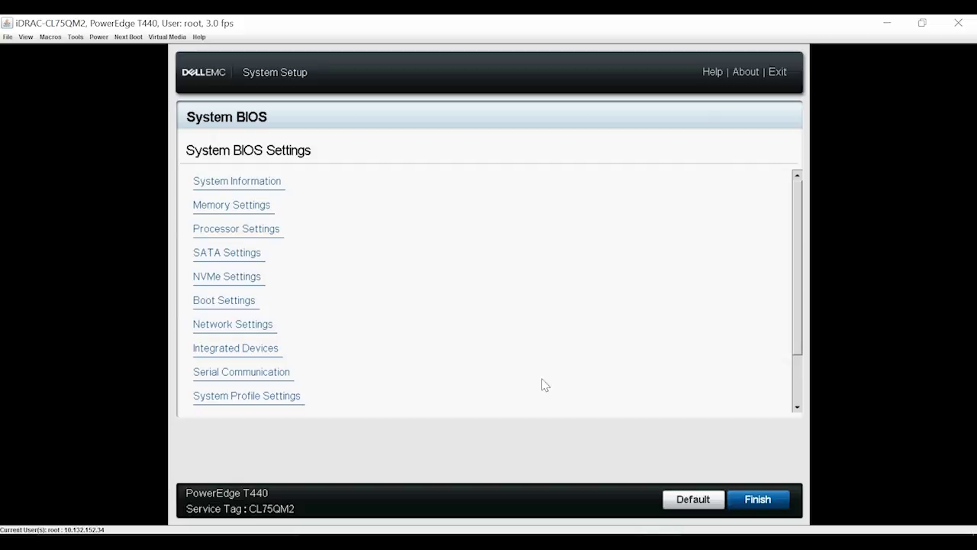
{"action": "left_click", "coordinate": [574, 351]}
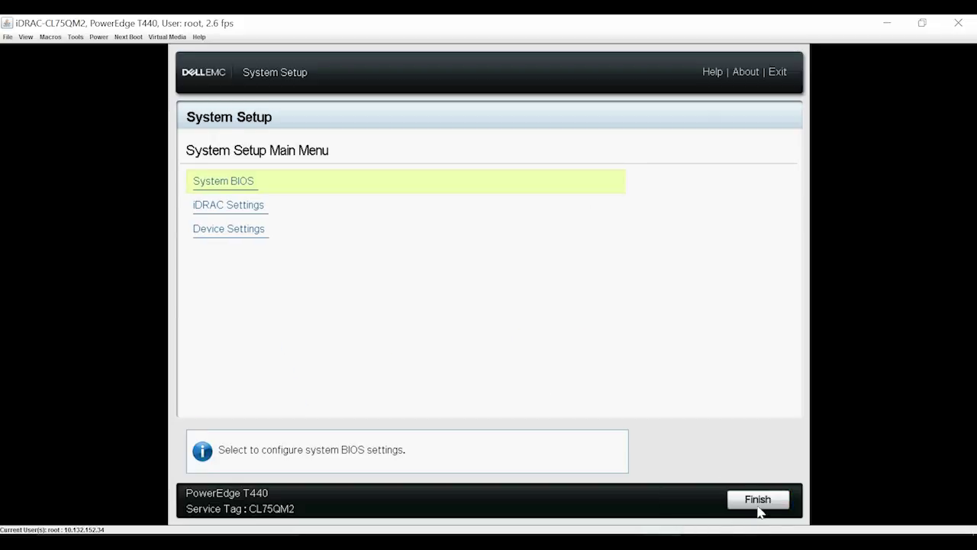
{"action": "left_click", "coordinate": [758, 507]}
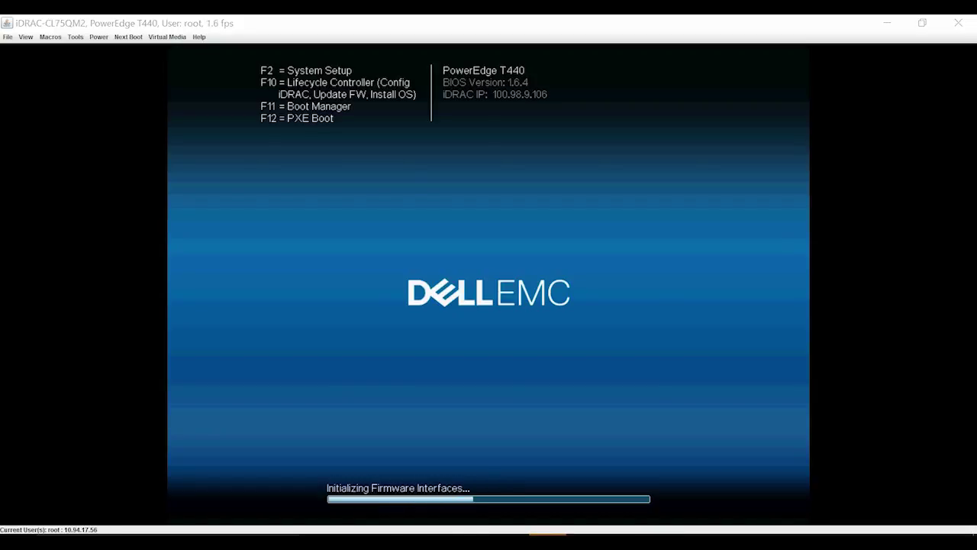
Step: Enter Lifecycle Controller with F10, start Deploy OS, and choose Go Directly to OS Deployment
{"action": "key", "text": "F10"}
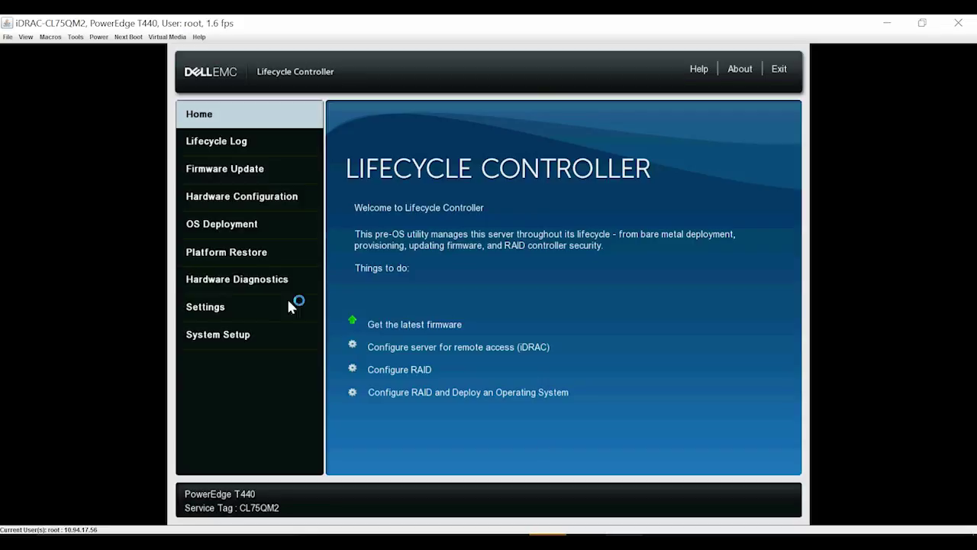
{"action": "left_click", "coordinate": [223, 225]}
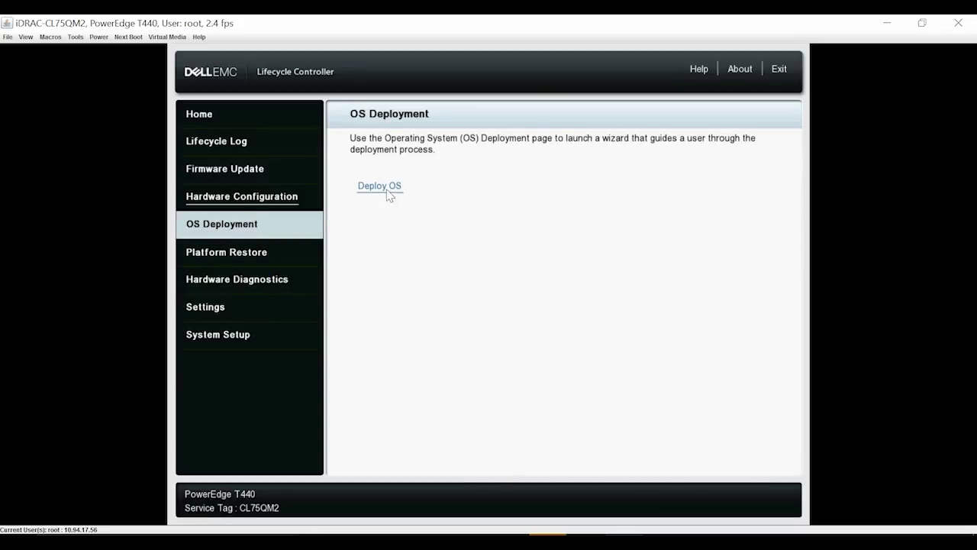
{"action": "left_click", "coordinate": [387, 191]}
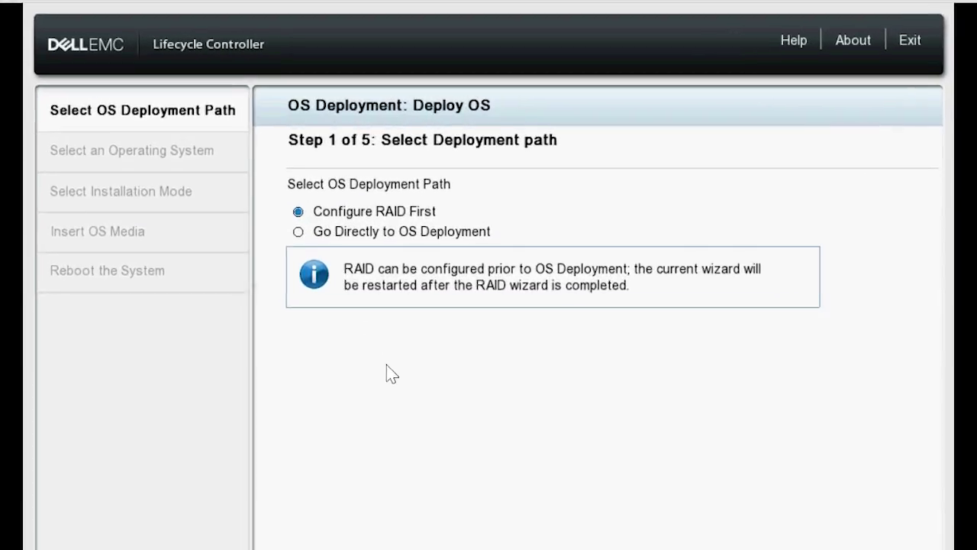
{"action": "key", "text": "Tab"}
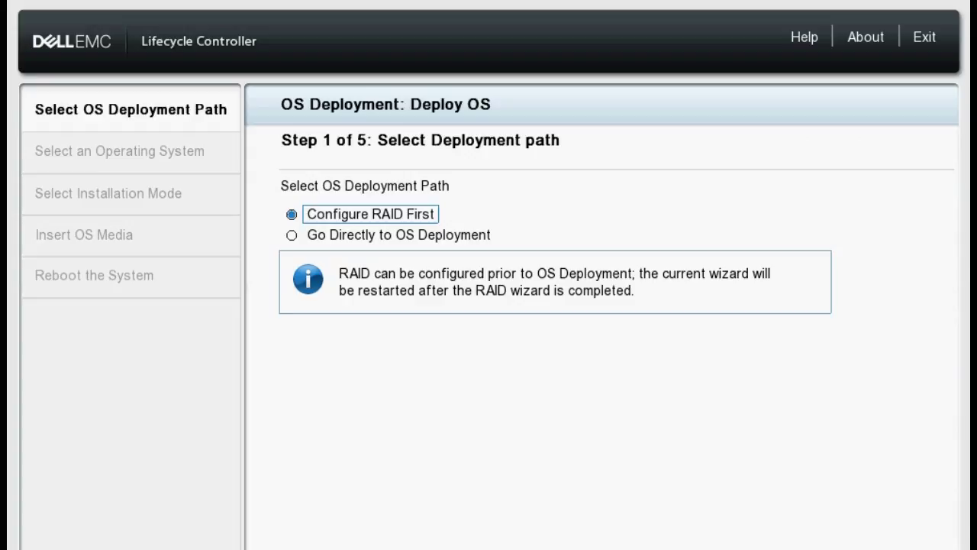
{"action": "left_click", "coordinate": [292, 236]}
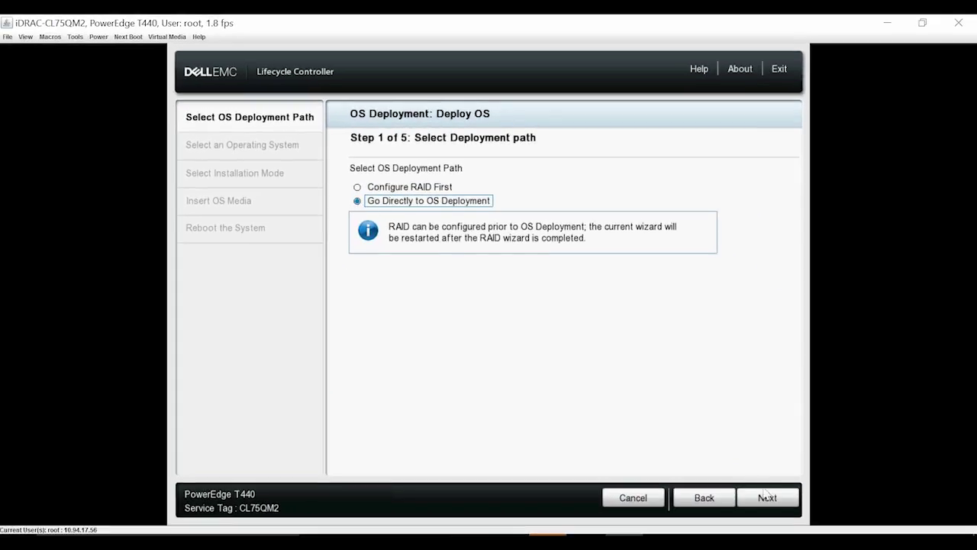
Step: Select Microsoft Windows Server 2019 from the Available Operating Systems list
{"action": "left_click", "coordinate": [767, 498]}
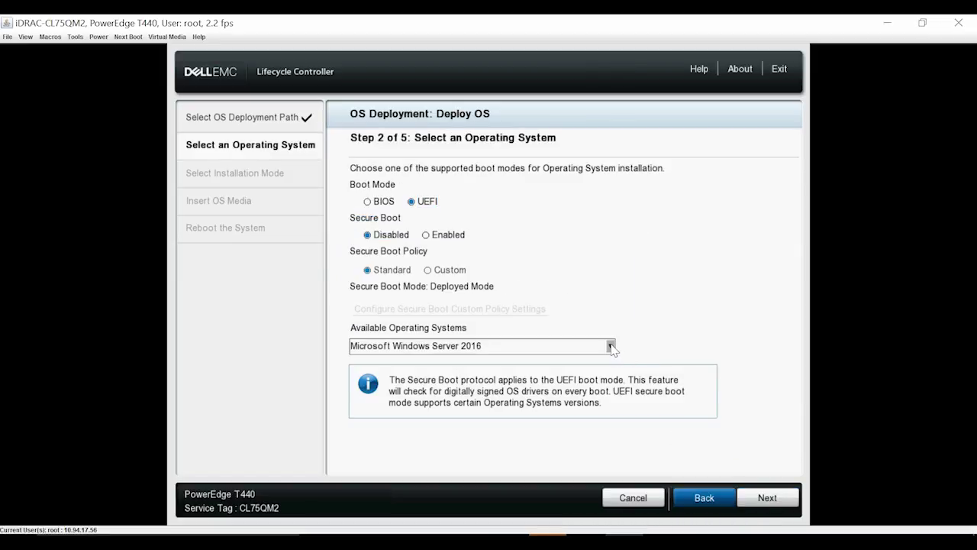
{"action": "left_click", "coordinate": [610, 346]}
{"action": "left_click", "coordinate": [537, 379]}
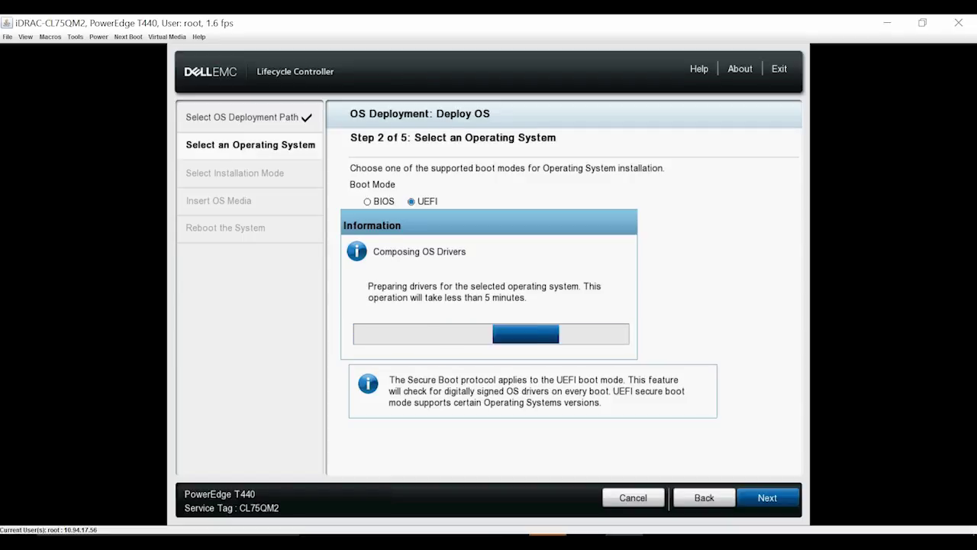
Step: Map the Windows Server 2019 Datacenter ISO from Desktop\WS2019 as virtual DVD and validate it
{"action": "left_click", "coordinate": [767, 504]}
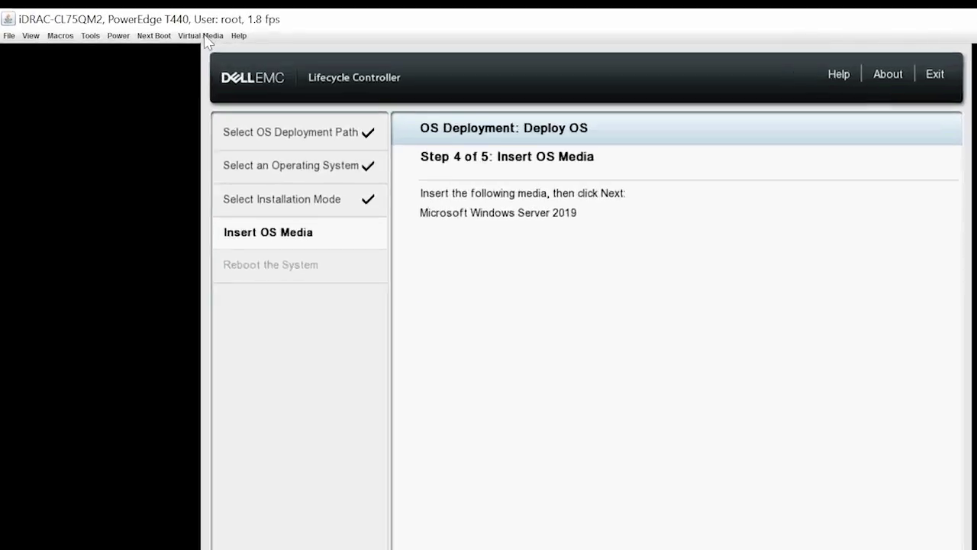
{"action": "left_click", "coordinate": [169, 36]}
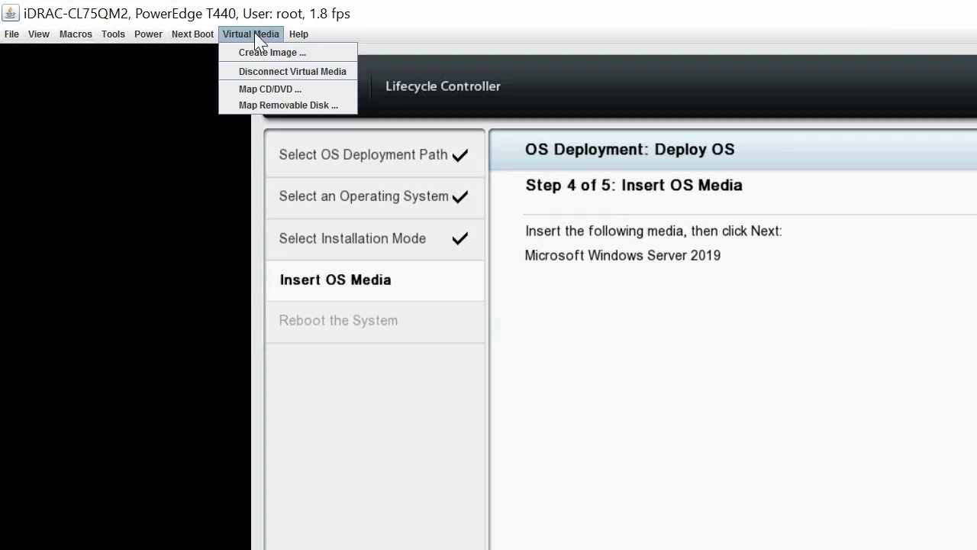
{"action": "left_click", "coordinate": [268, 90]}
{"action": "left_click", "coordinate": [885, 87]}
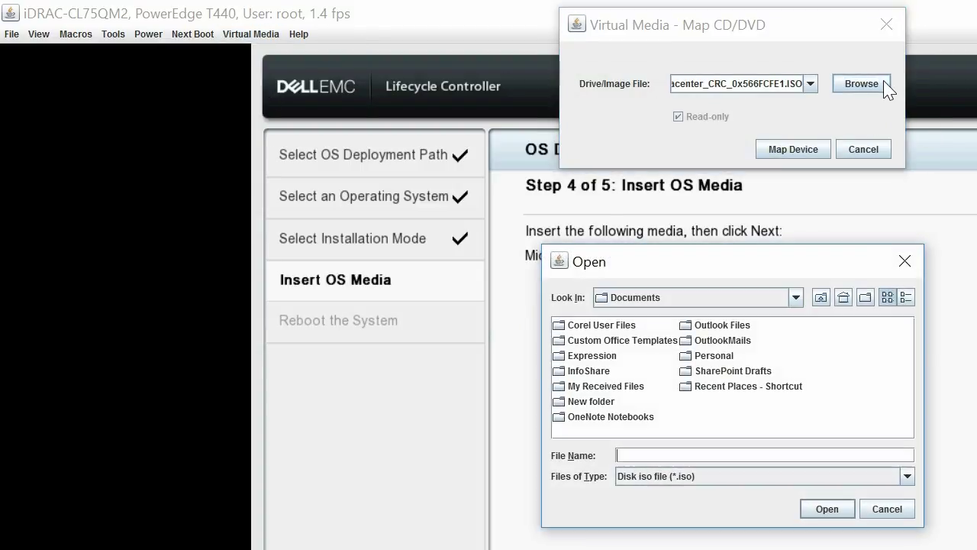
{"action": "left_click", "coordinate": [820, 297]}
{"action": "double_click", "coordinate": [584, 355]}
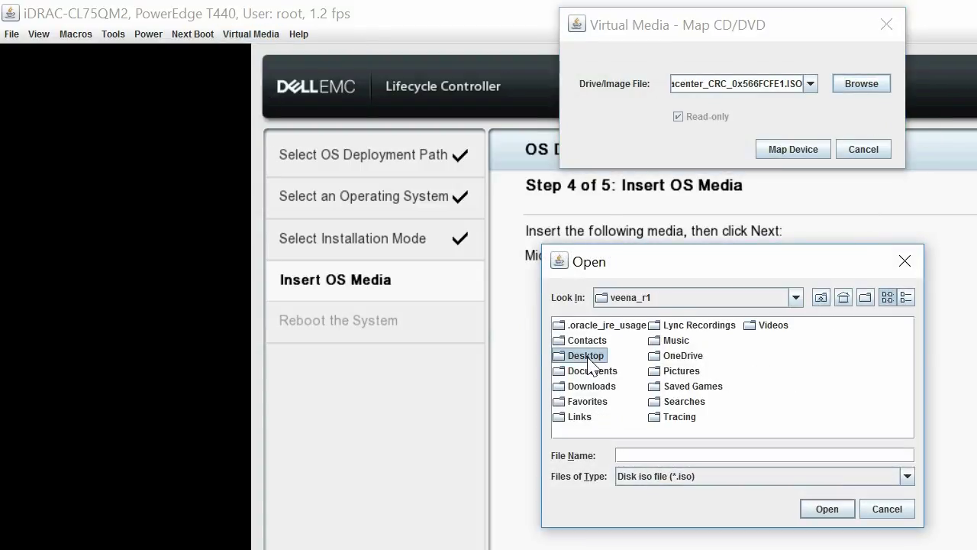
{"action": "double_click", "coordinate": [585, 416]}
{"action": "left_click", "coordinate": [615, 327]}
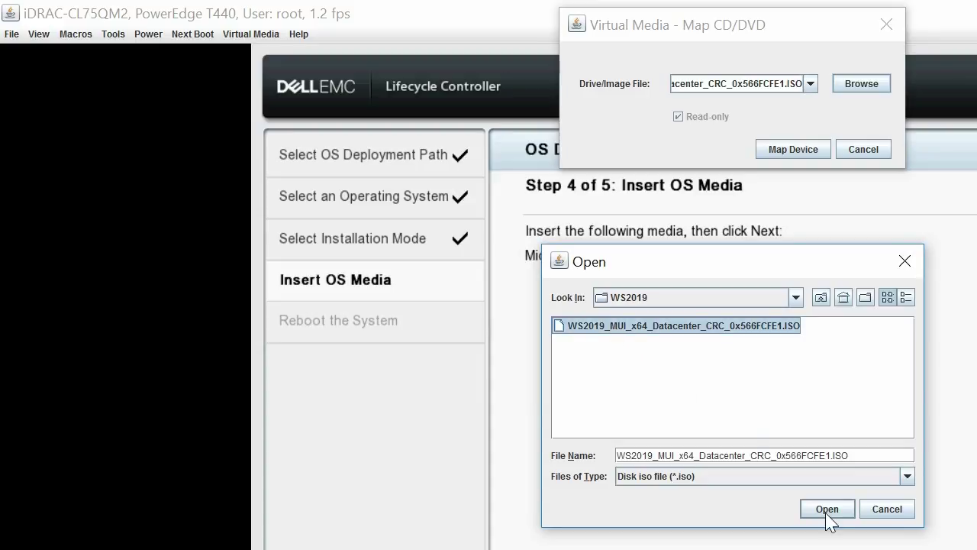
{"action": "left_click", "coordinate": [827, 508]}
{"action": "left_click", "coordinate": [805, 151]}
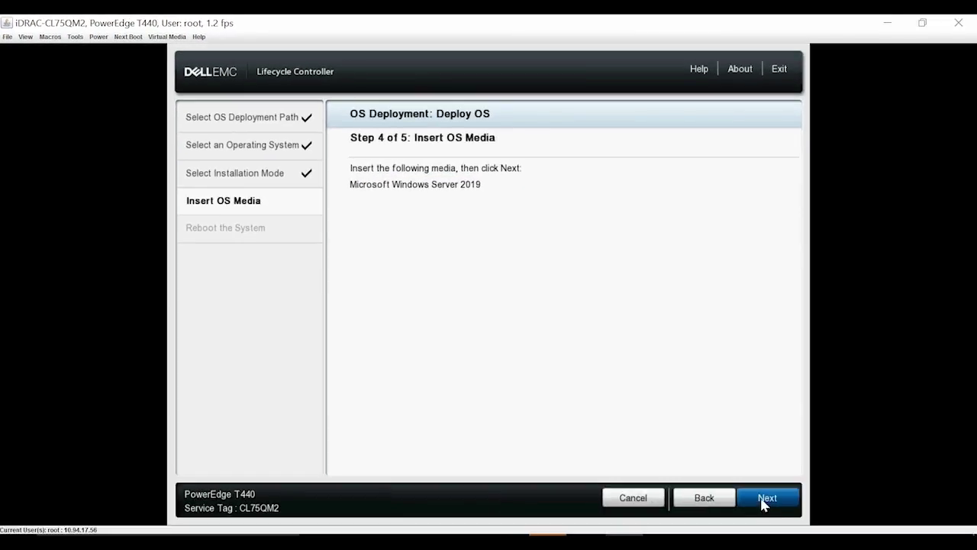
{"action": "left_click", "coordinate": [761, 502]}
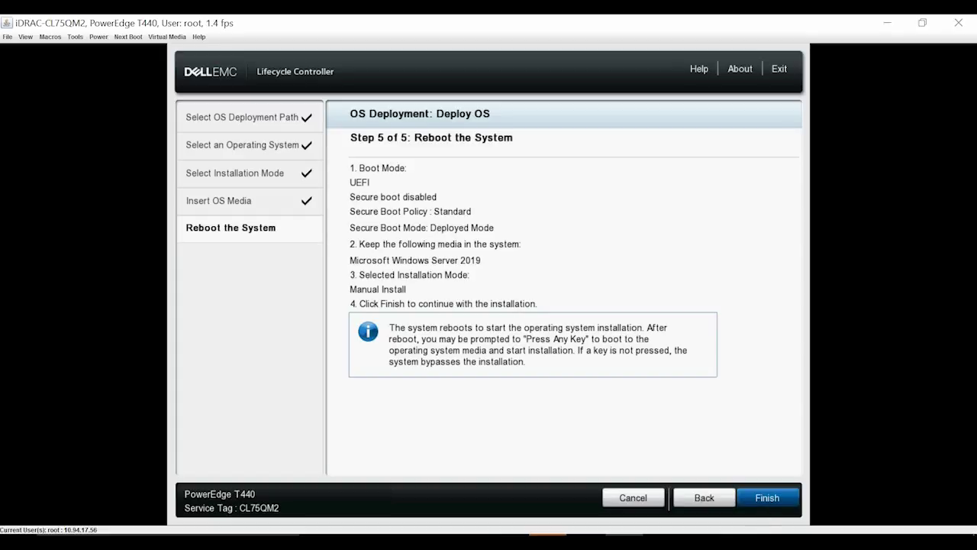
Step: Finish the wizard to reboot and boot the server from the mapped Windows Server 2019 ISO
{"action": "left_click", "coordinate": [767, 497]}
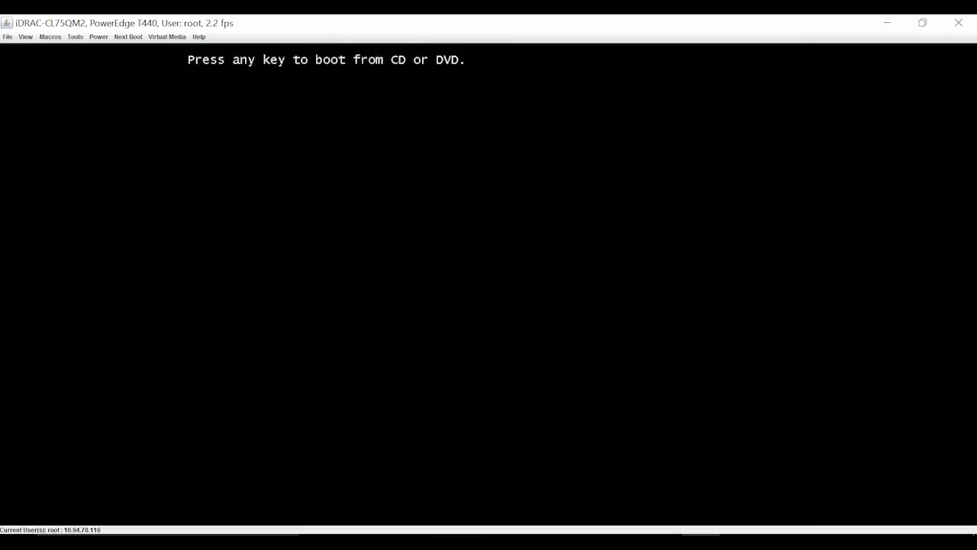
{"action": "key", "text": "Return"}
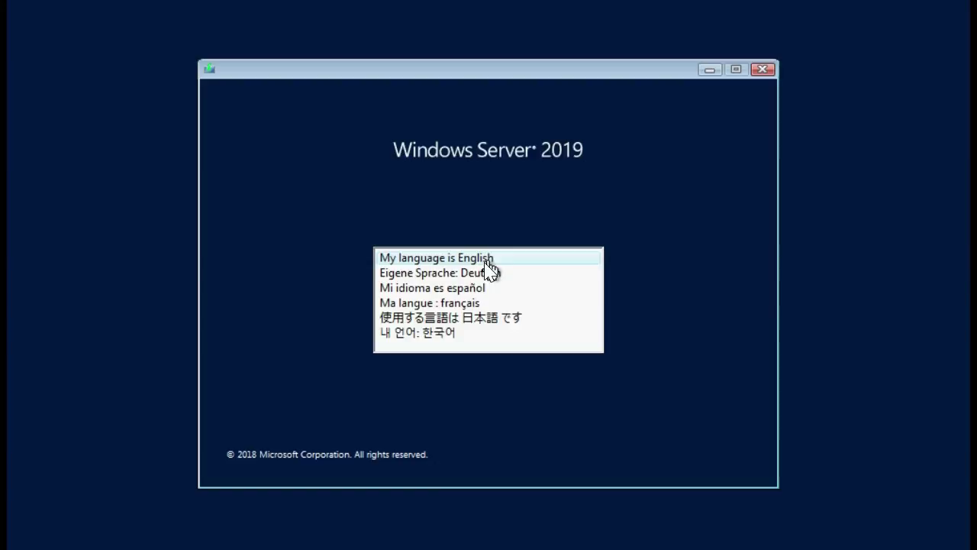
Step: Choose English with English (United States) and US keyboard settings, then begin Windows Setup
{"action": "left_click", "coordinate": [476, 259]}
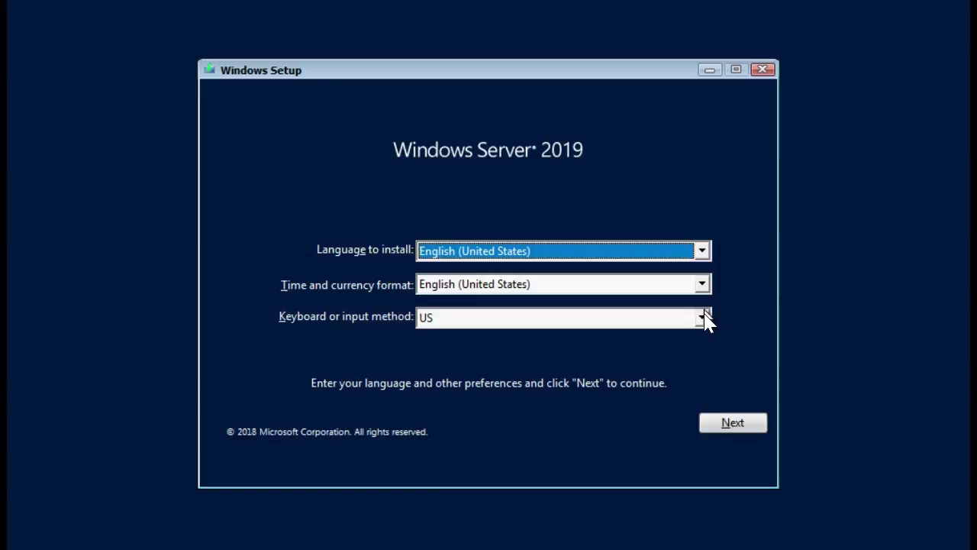
{"action": "left_click", "coordinate": [739, 425]}
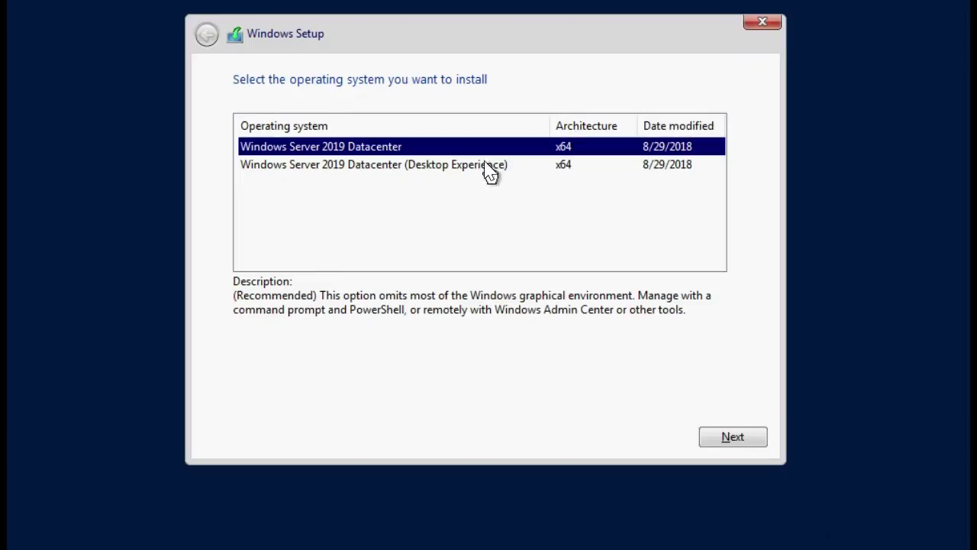
Step: Pick Windows Server 2019 Datacenter (Desktop Experience) and accept the license terms
{"action": "left_click", "coordinate": [485, 166]}
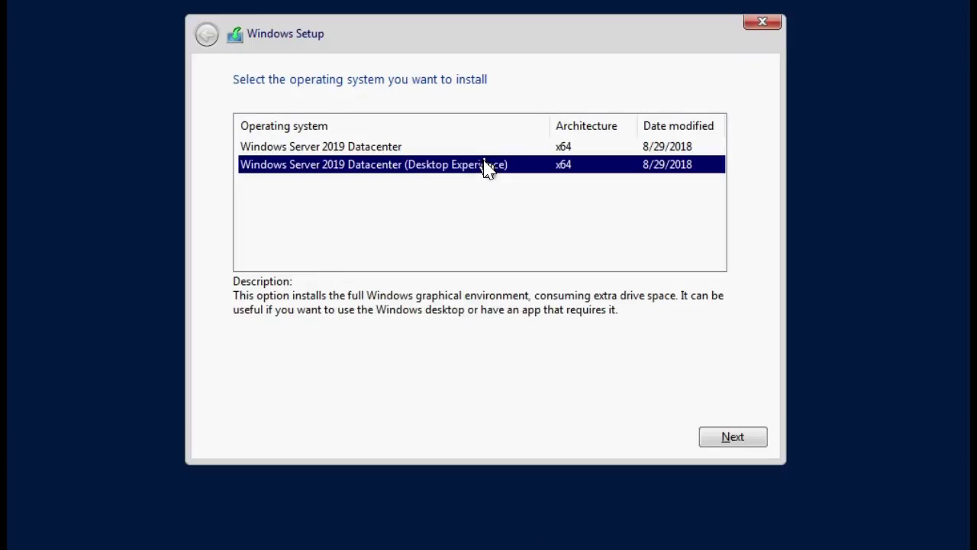
{"action": "left_click", "coordinate": [722, 444]}
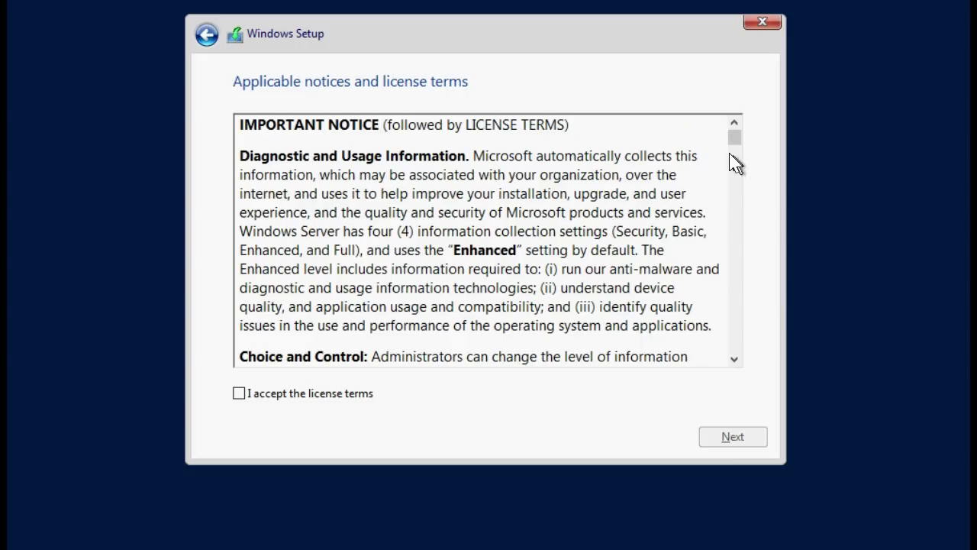
{"action": "left_click_drag", "start_coordinate": [735, 139], "coordinate": [739, 372]}
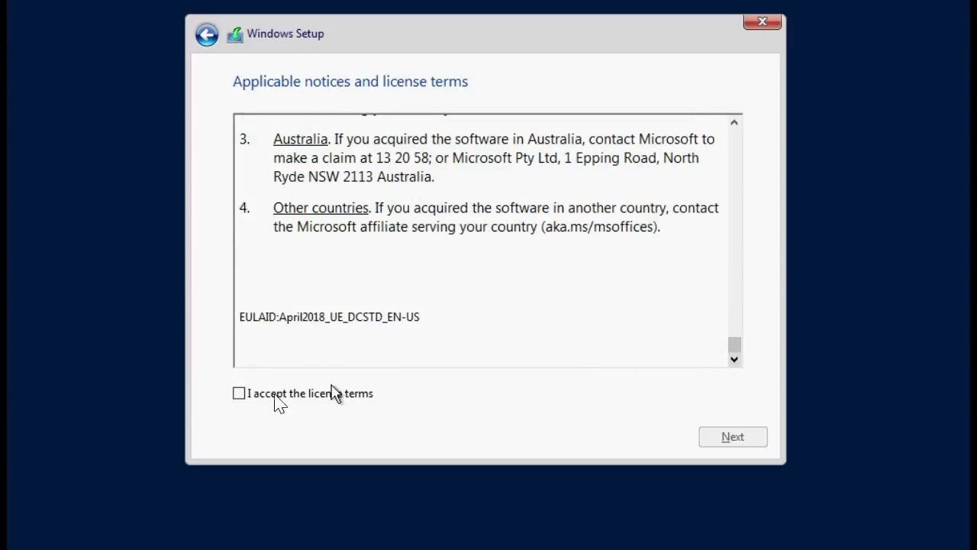
{"action": "left_click", "coordinate": [238, 394]}
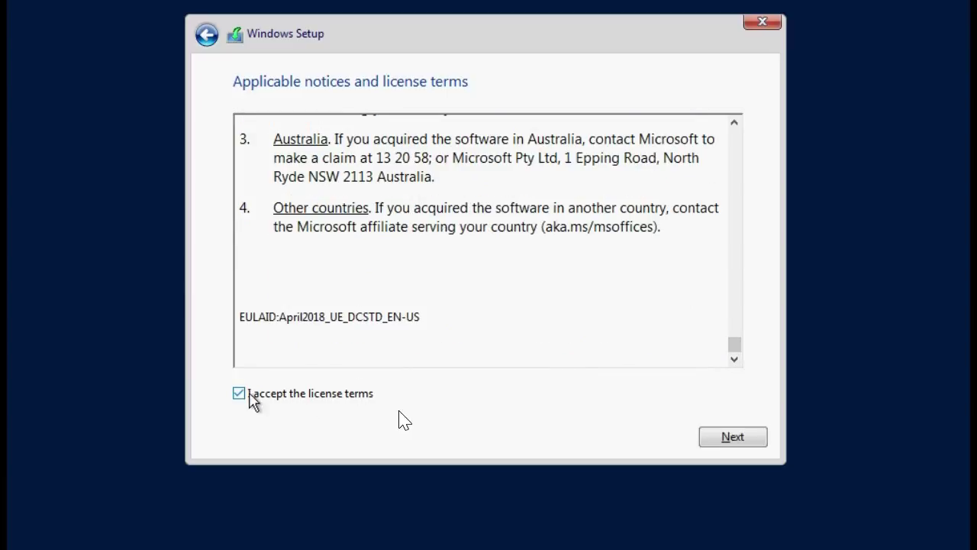
{"action": "left_click", "coordinate": [733, 438]}
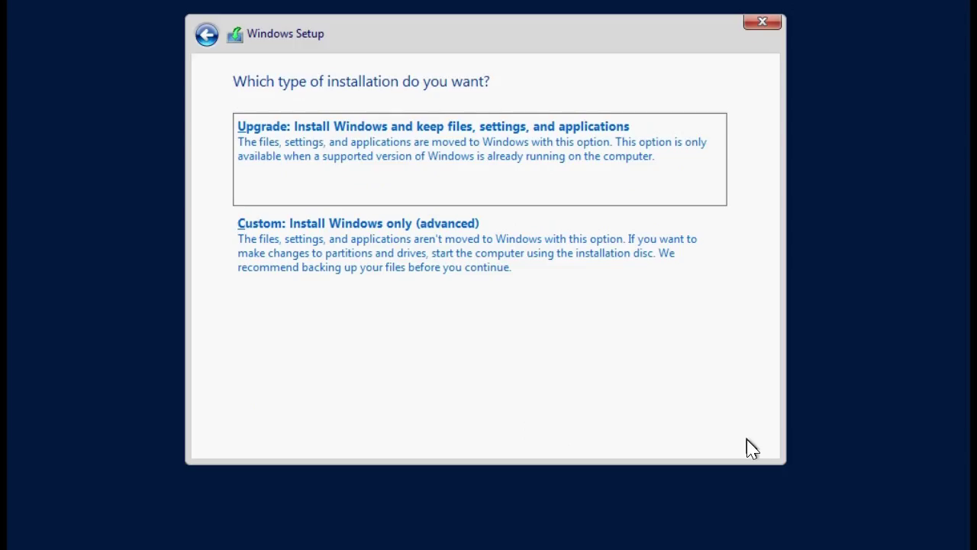
Step: Choose Custom install, create a full-size partition on Drive 0, and install onto Partition 4
{"action": "left_click", "coordinate": [574, 255]}
{"action": "left_click", "coordinate": [299, 171]}
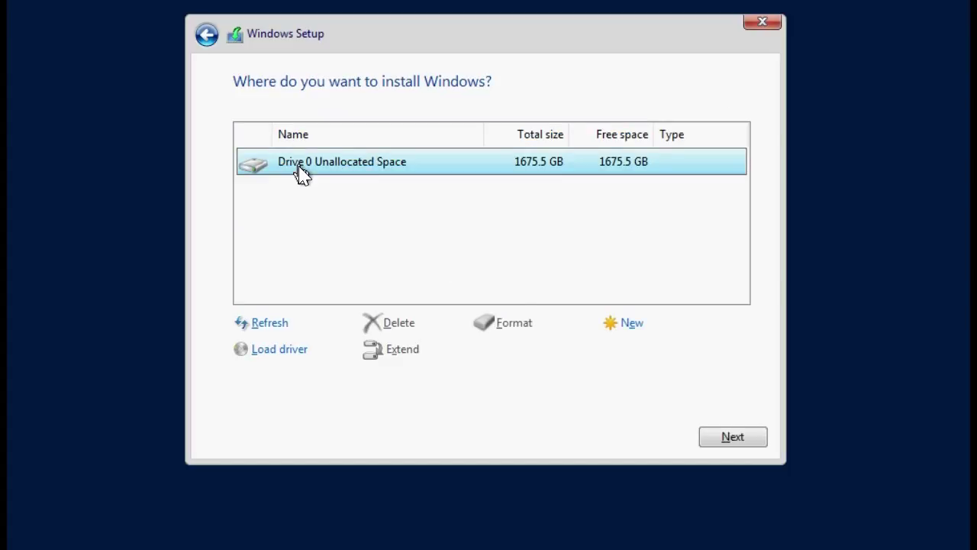
{"action": "left_click", "coordinate": [628, 328]}
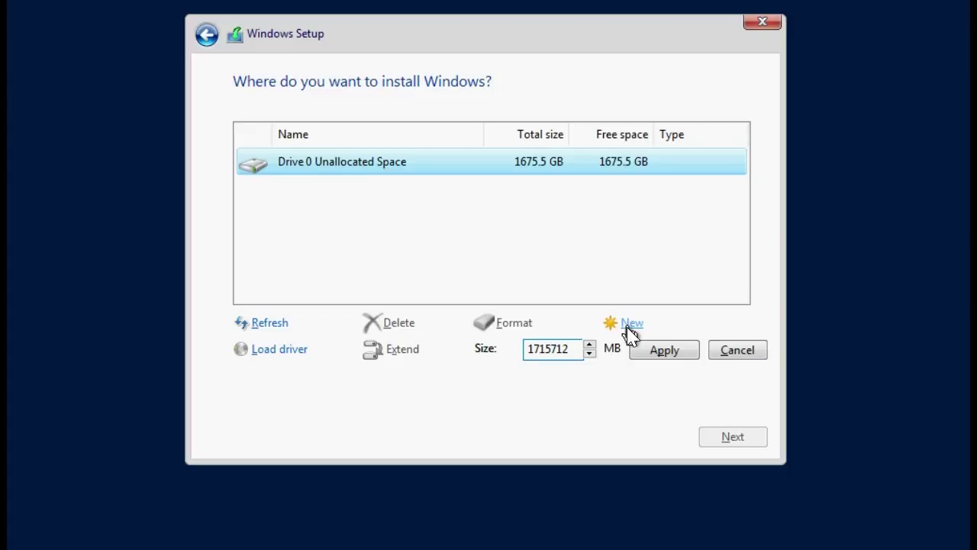
{"action": "left_click", "coordinate": [661, 350]}
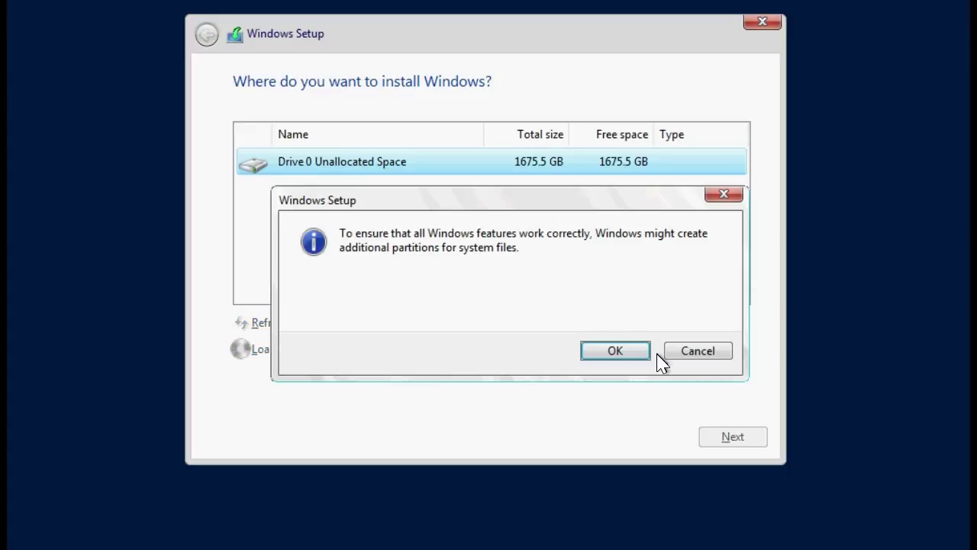
{"action": "left_click", "coordinate": [619, 352]}
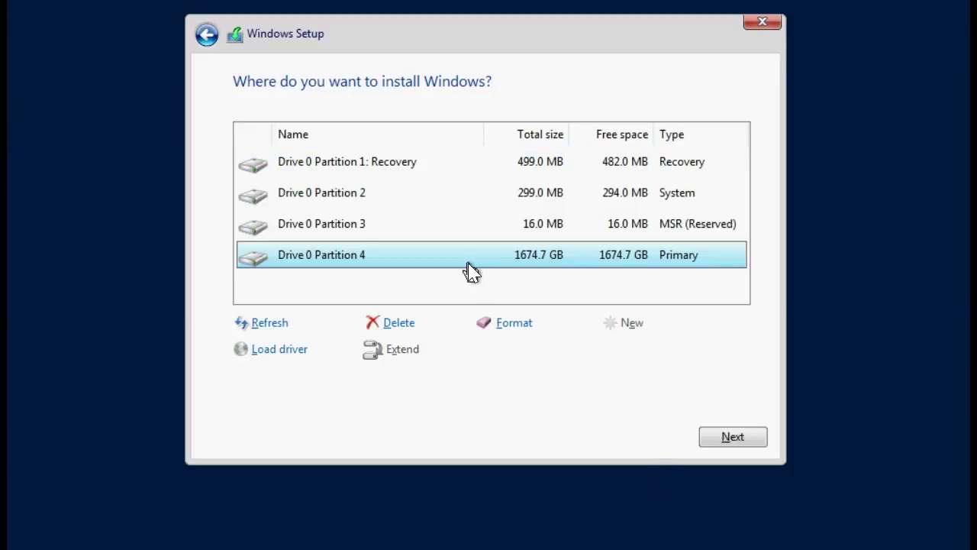
{"action": "left_click", "coordinate": [727, 443]}
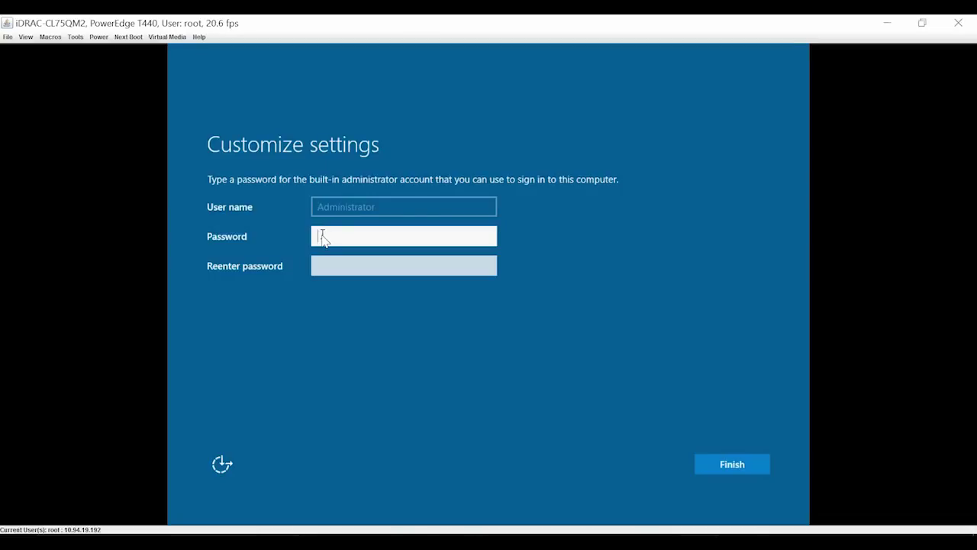
Step: Enter and confirm the built-in Administrator password, then complete Windows setup
{"action": "type", "text": "Passw0r"}
{"action": "left_click", "coordinate": [329, 270]}
{"action": "type", "text": "Passw0r"}
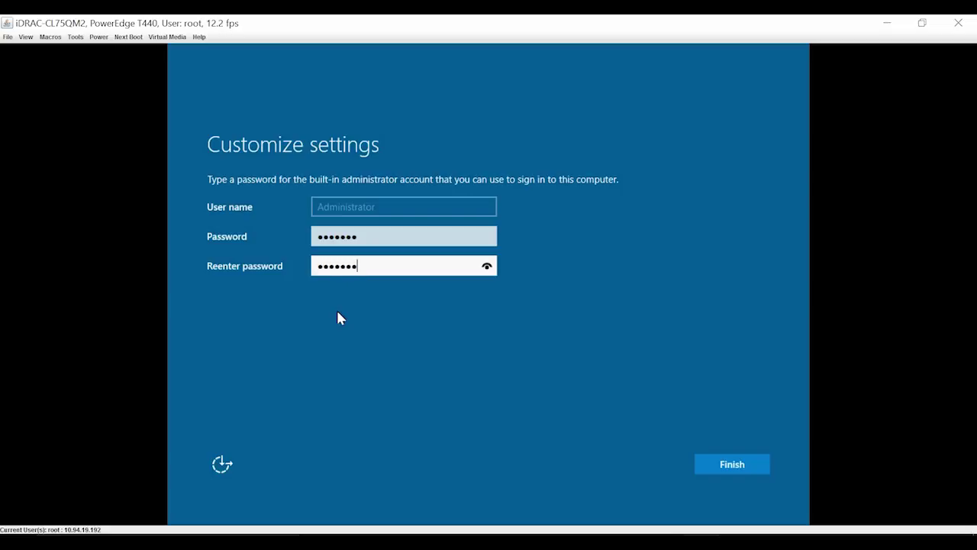
{"action": "left_click", "coordinate": [737, 465]}
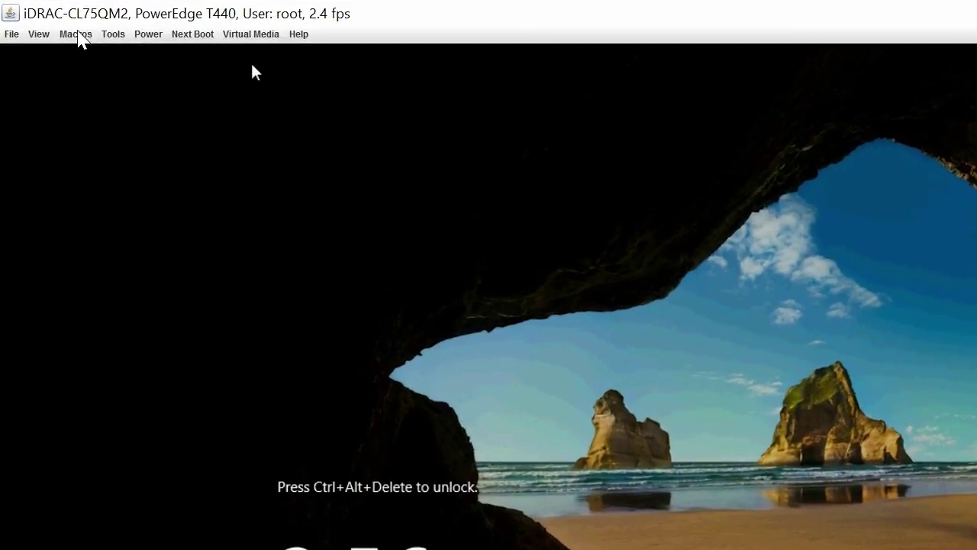
Step: Send Ctrl-Alt-Del from the Macros menu and enter the Administrator account password
{"action": "left_click", "coordinate": [51, 37]}
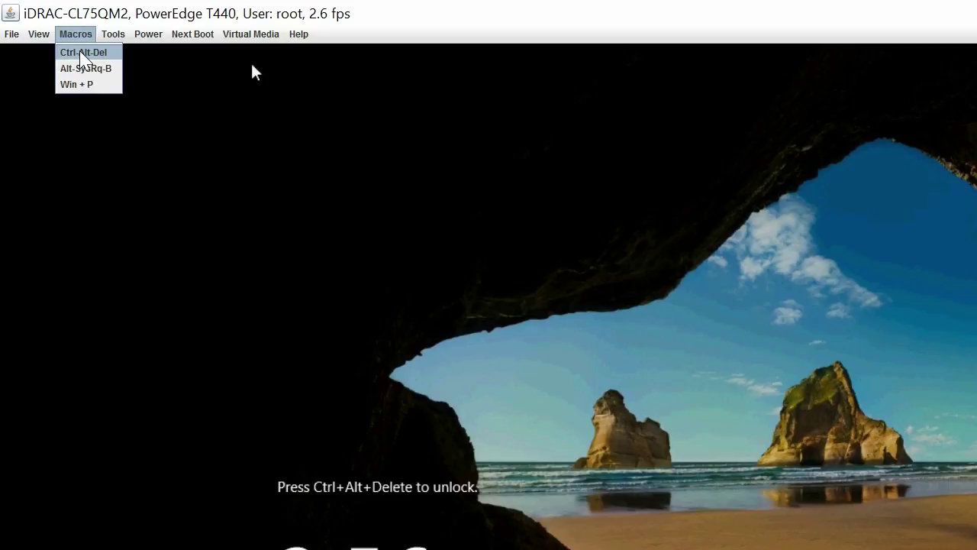
{"action": "left_click", "coordinate": [80, 54]}
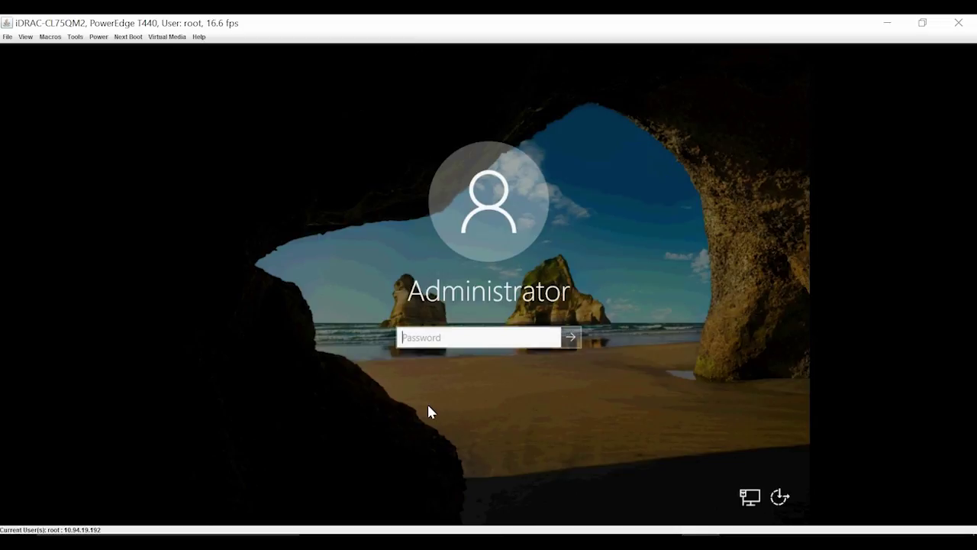
{"action": "type", "text": "*******"}
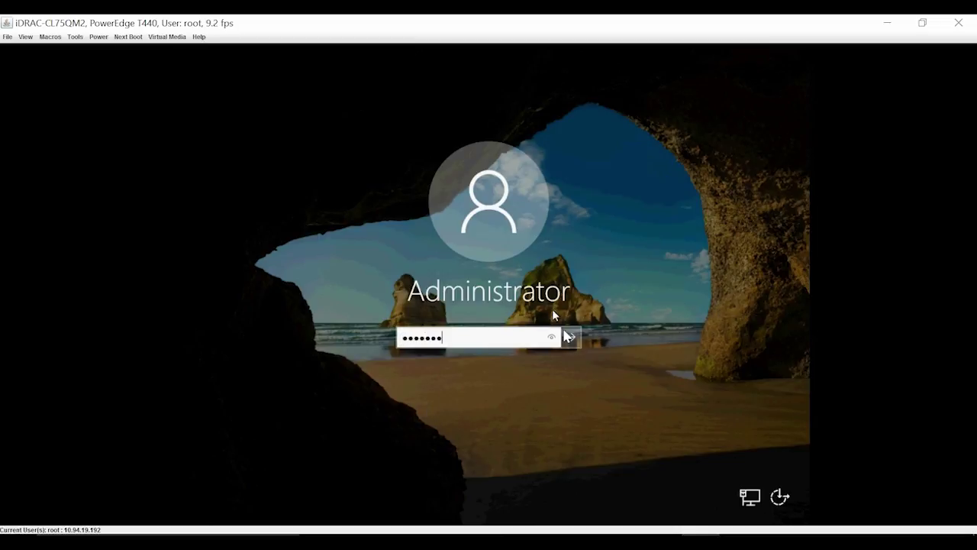